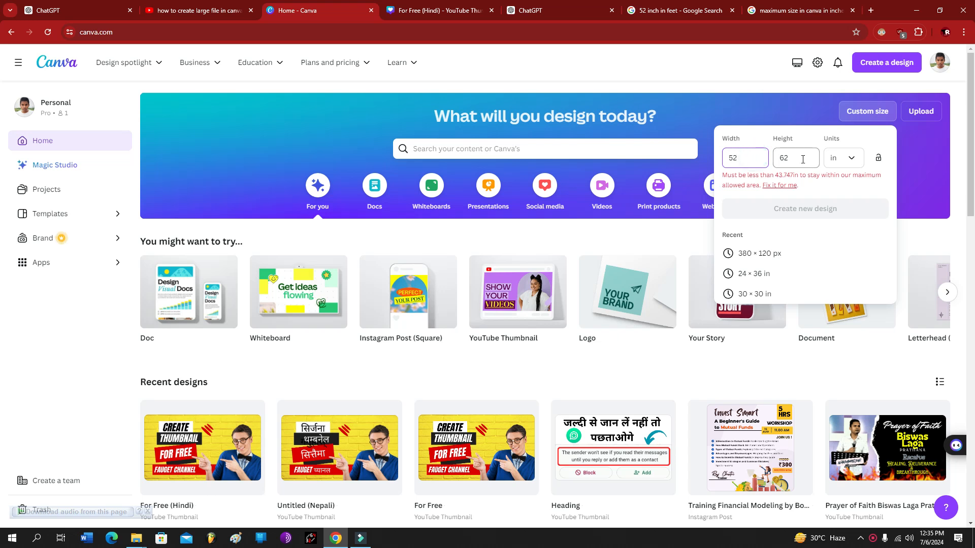
Set the custom design's height to 52 inches and check the Google conversion of 52 inches to feet
left_click(790, 157)
left_click(743, 157)
left_click(804, 154)
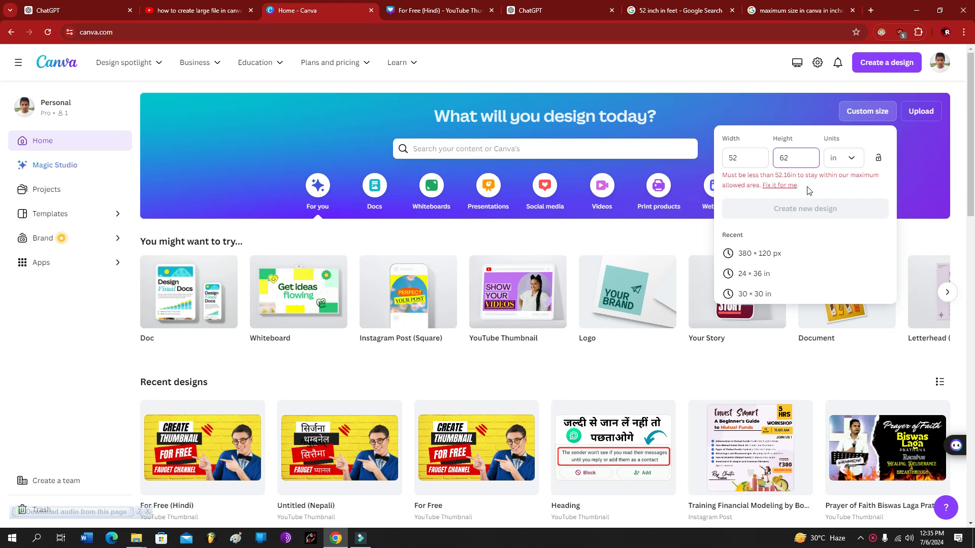
double_click(794, 158)
type("52")
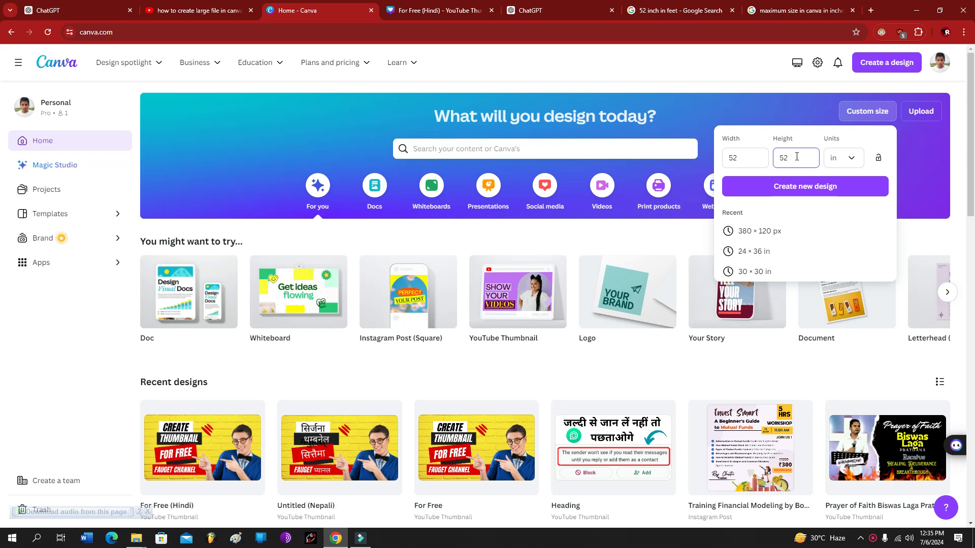
left_click(707, 12)
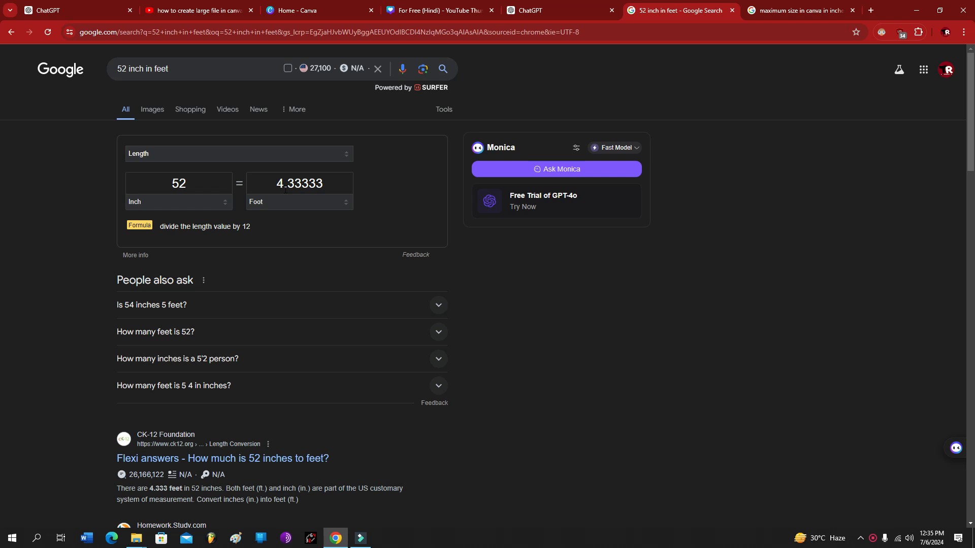
left_click(355, 12)
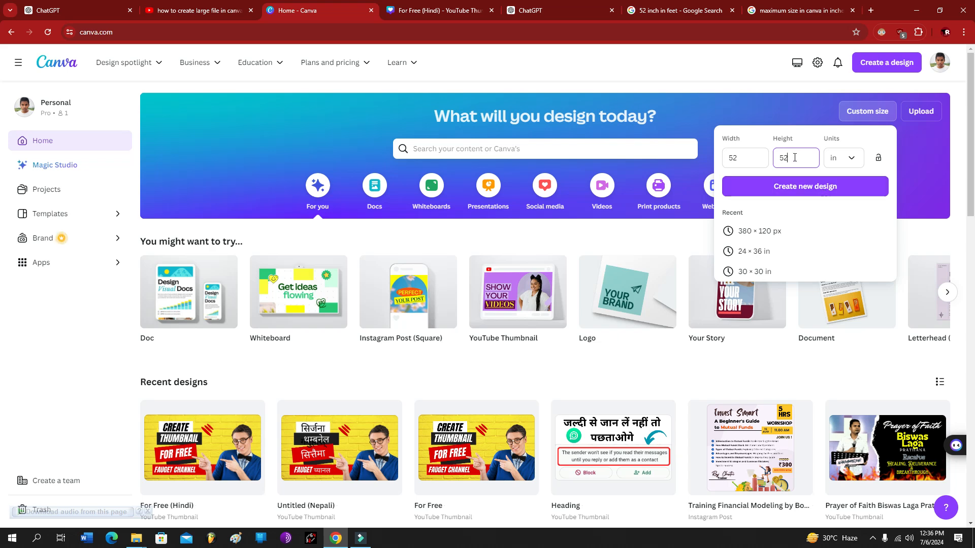
Create the new 52 × 52 in design and bring its blank page into view
left_click(826, 191)
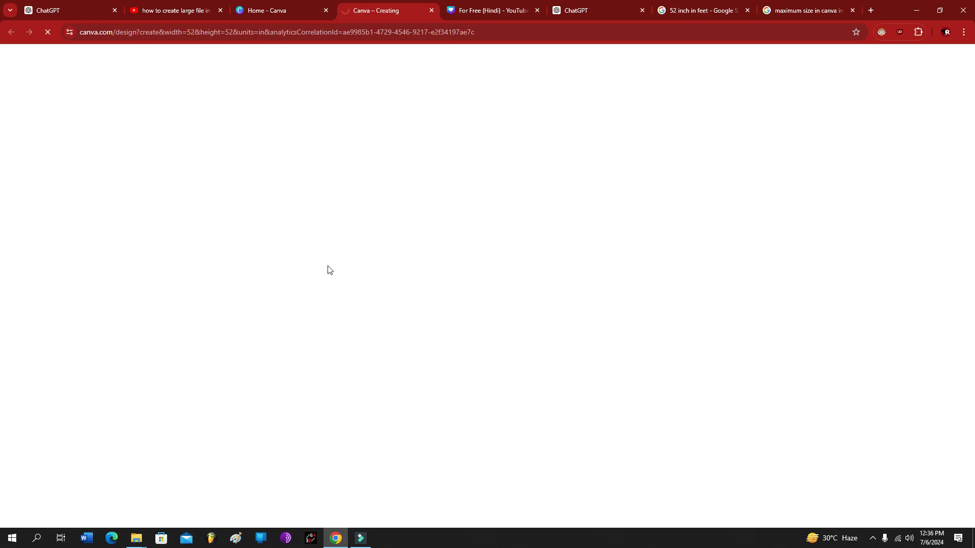
left_click(305, 10)
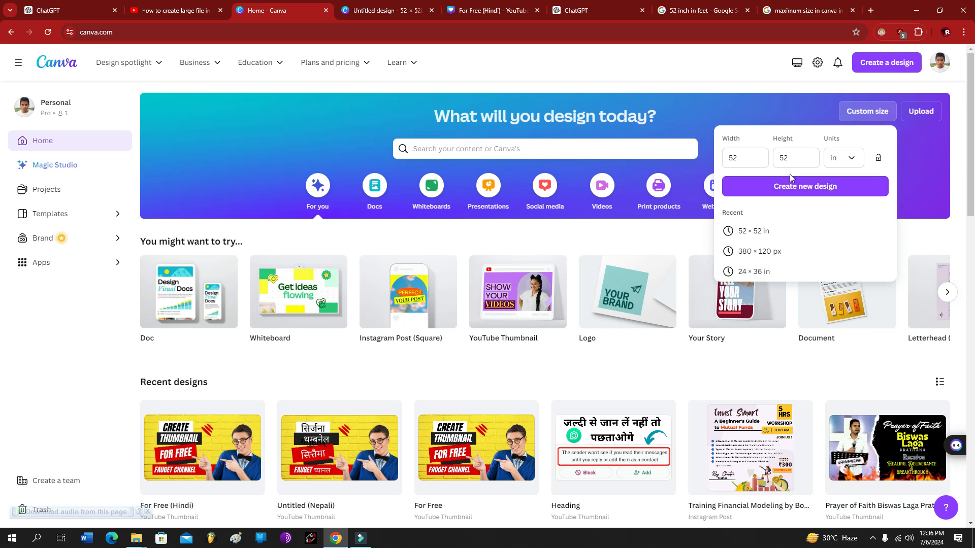
left_click(791, 164)
left_click(386, 10)
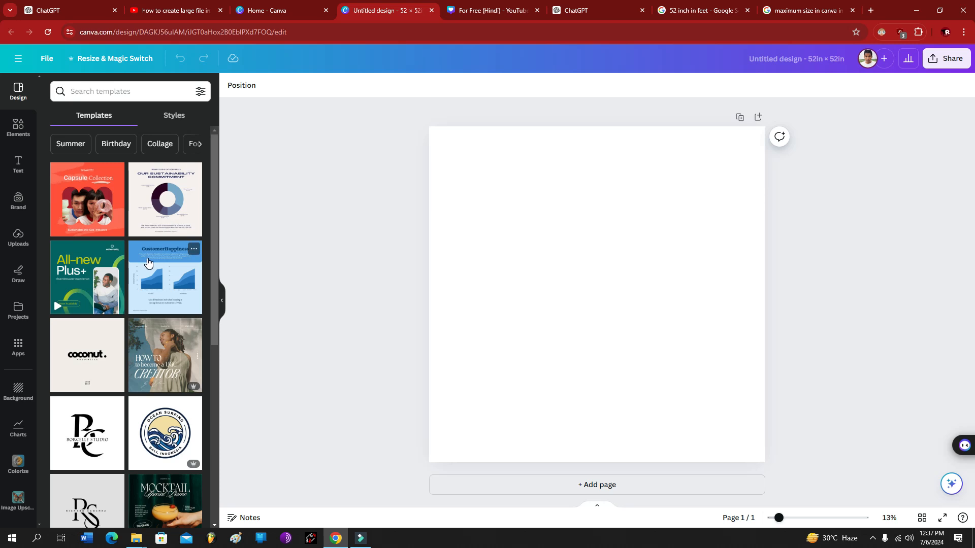
Apply the blue CustomerHappiness line chart template to the blank page
left_click(152, 274)
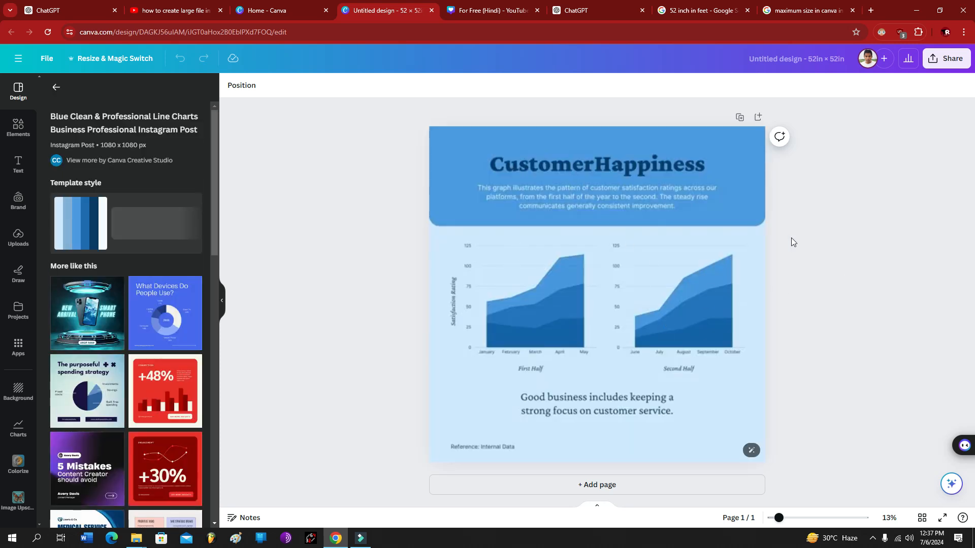
left_click(839, 250)
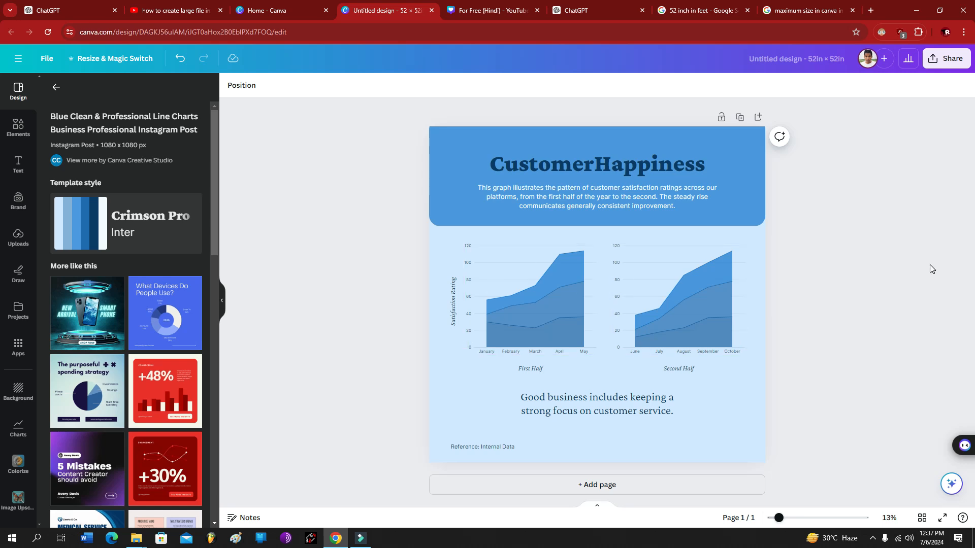
left_click(868, 261)
Download the design as a PNG at the maximum size multiplier of 3.125
left_click(947, 59)
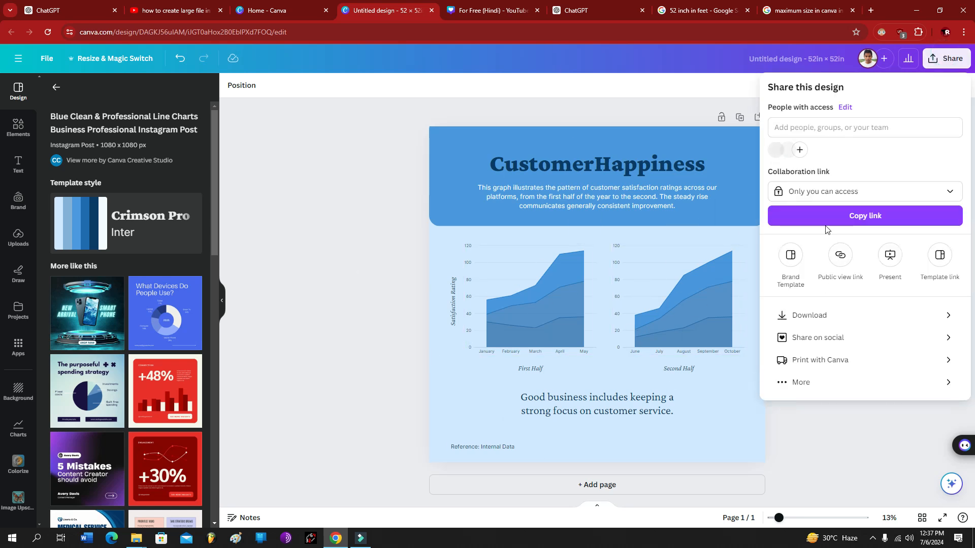
left_click(823, 324)
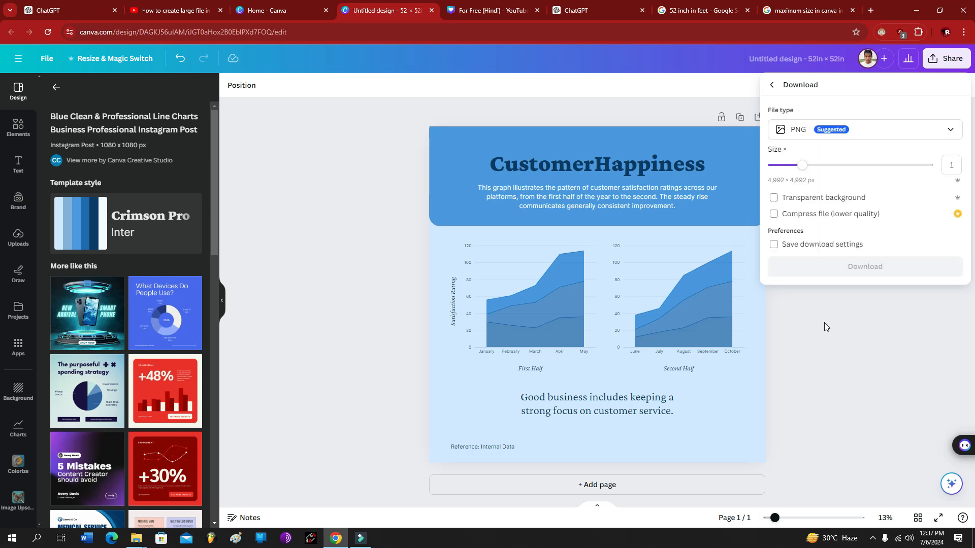
left_click(846, 130)
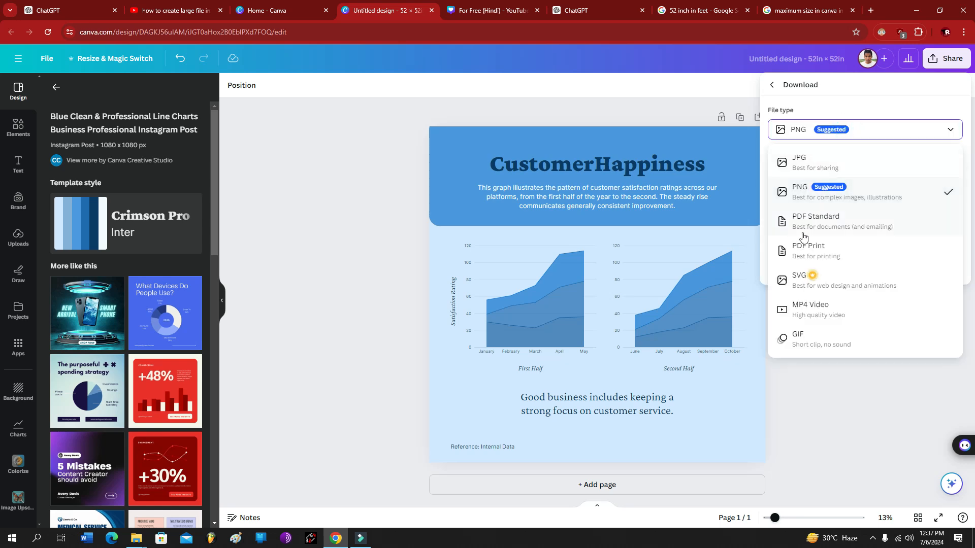
left_click(805, 192)
left_click_drag(808, 165, 934, 167)
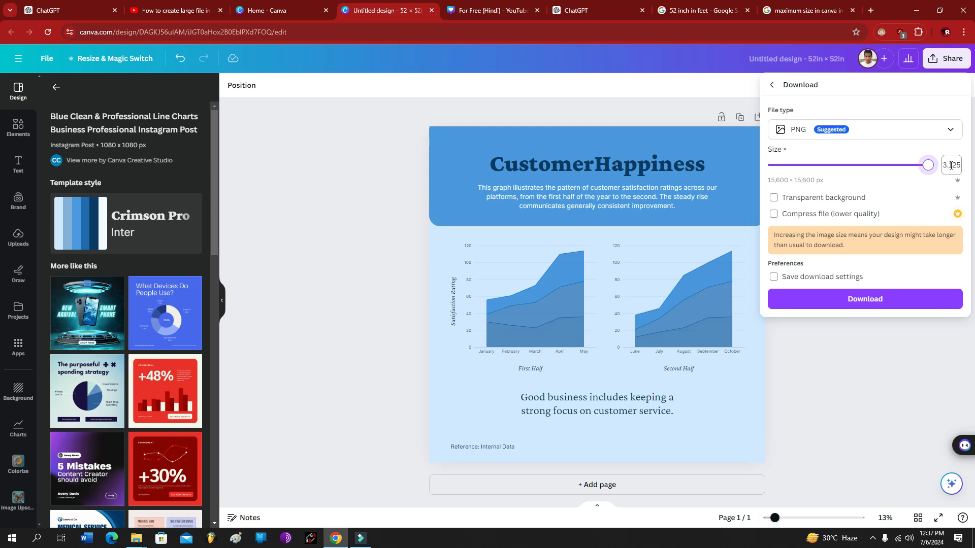
left_click(877, 306)
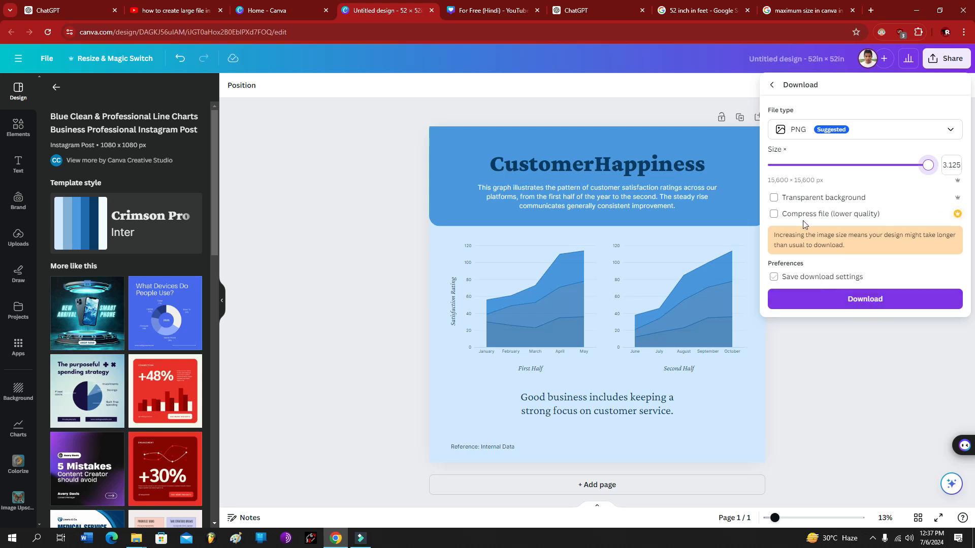
left_click(884, 303)
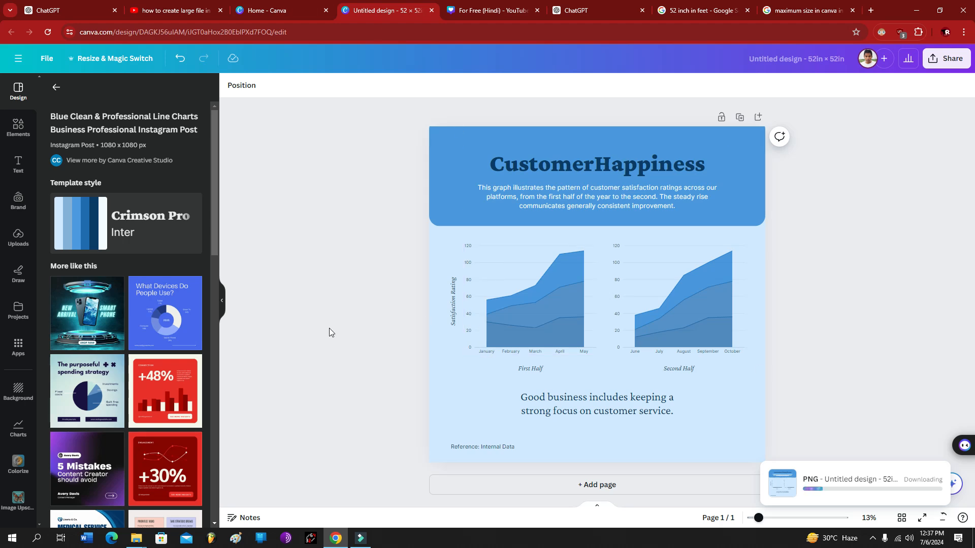
Launch Adobe Photoshop from the desktop and start setting up a new document measured in inches
key("super+d")
left_click(483, 316)
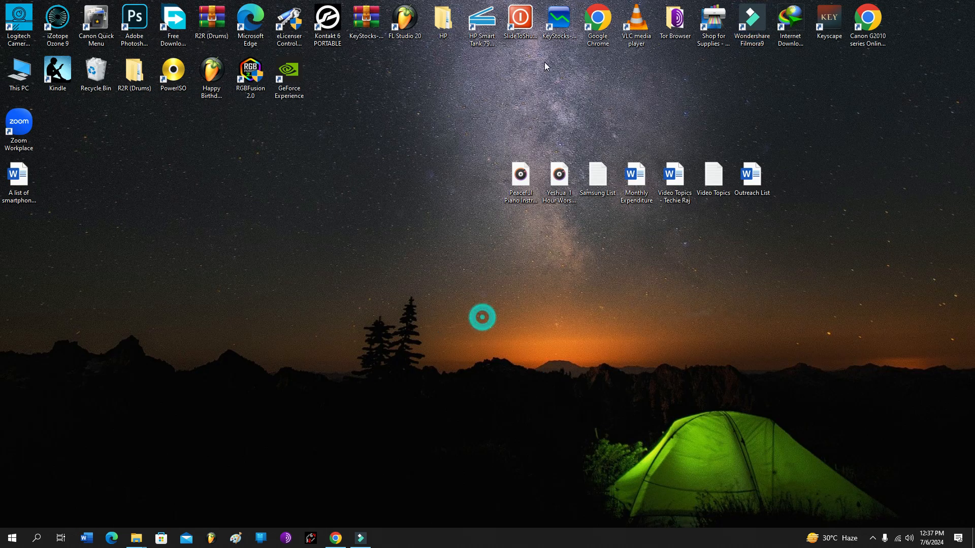
double_click(131, 21)
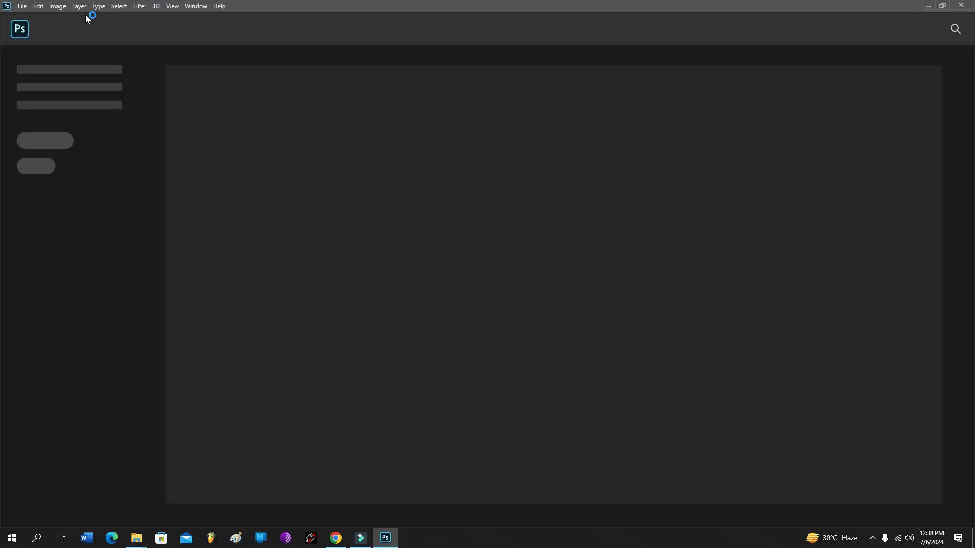
left_click(23, 7)
left_click(28, 16)
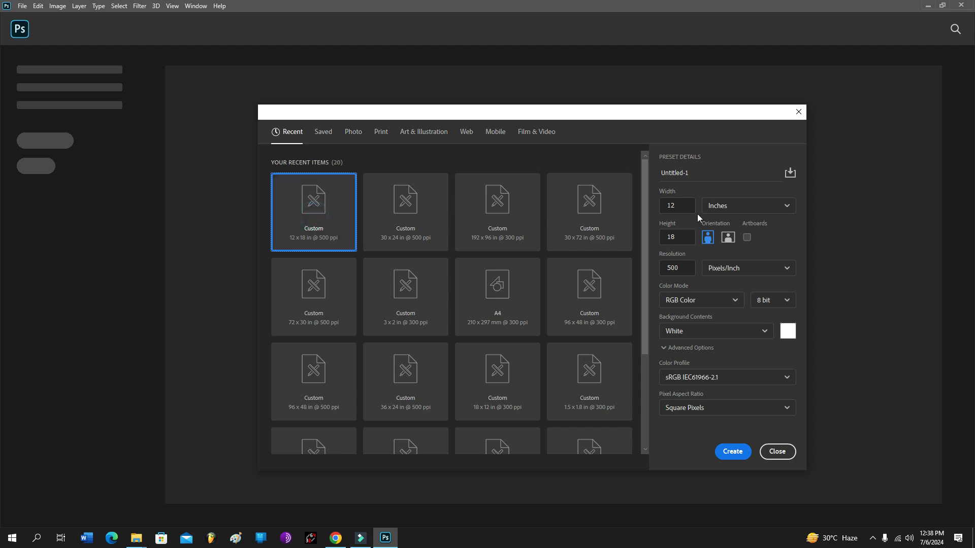
left_click(733, 207)
left_click(732, 207)
left_click(681, 207)
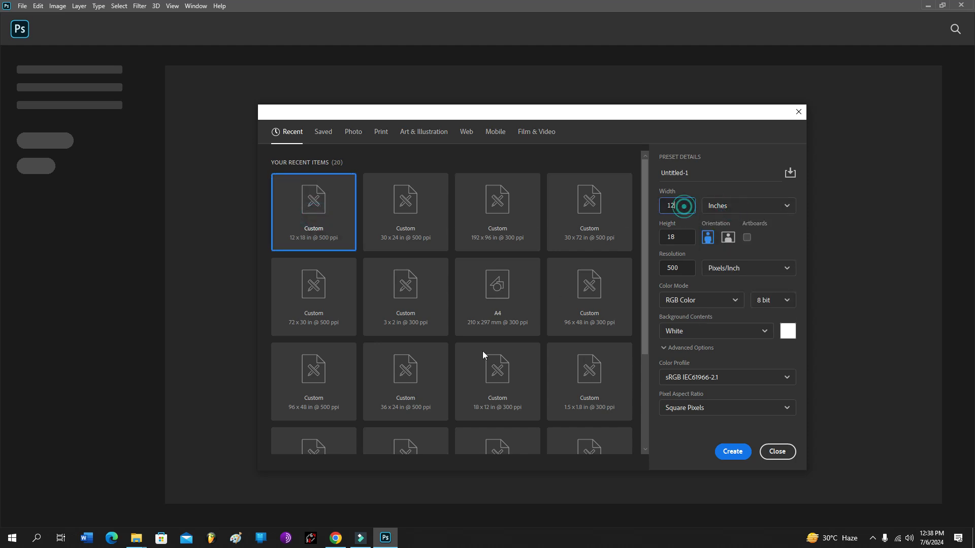
Switch to the Google length converter in Chrome and convert 10 feet to inches
left_click(335, 538)
left_click(702, 10)
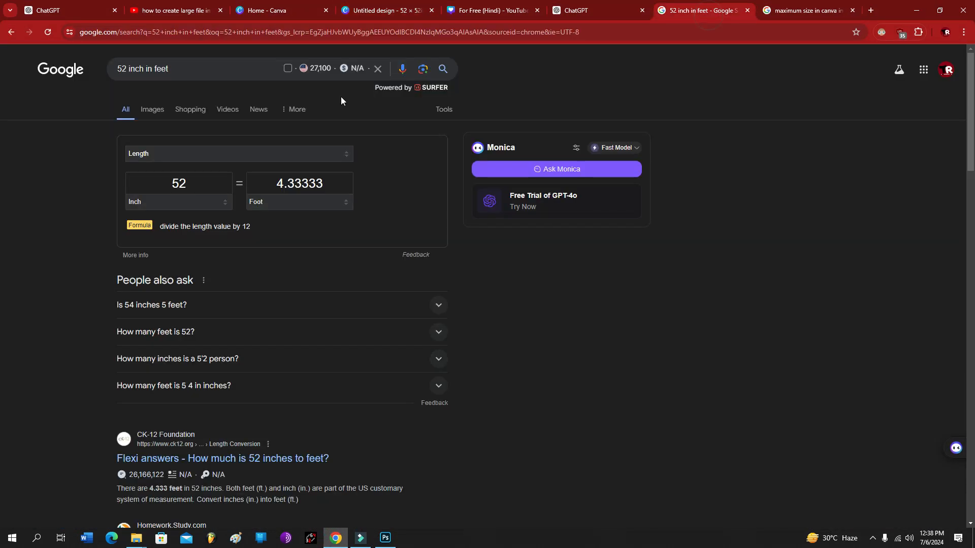
left_click_drag(189, 70, 57, 70)
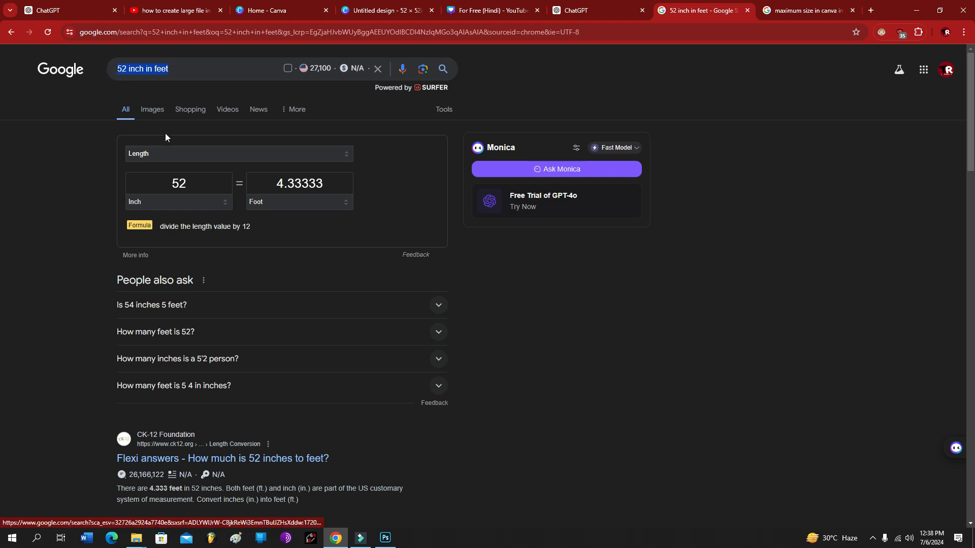
double_click(195, 189)
double_click(284, 188)
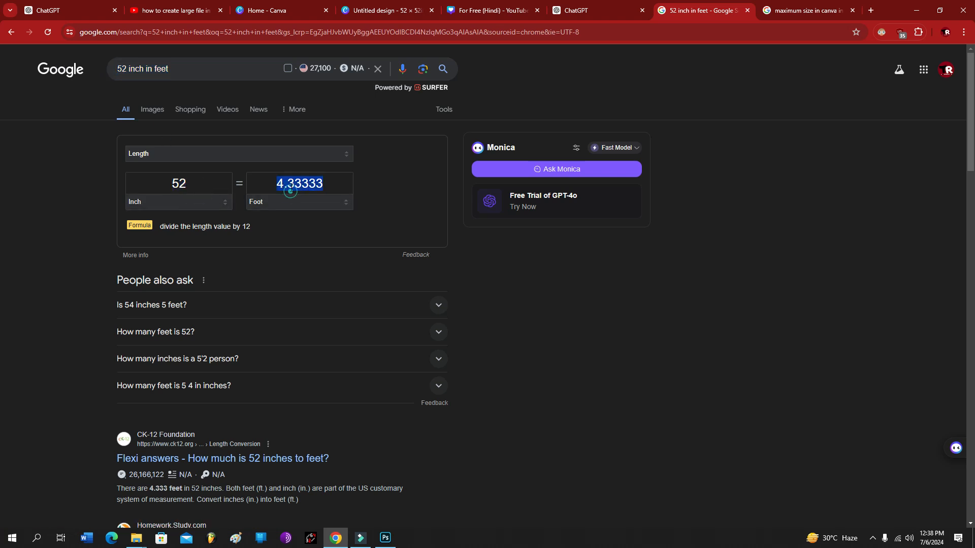
type("10")
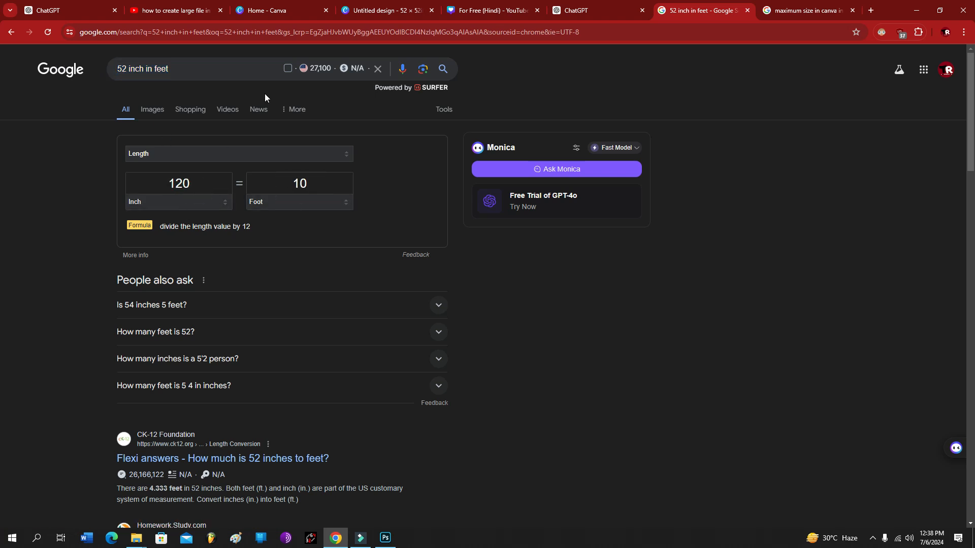
Switch back to Photoshop and create a new document 120 inches wide and 120 inches high at 300 pixels/inch
key("alt+Tab")
left_click(306, 204)
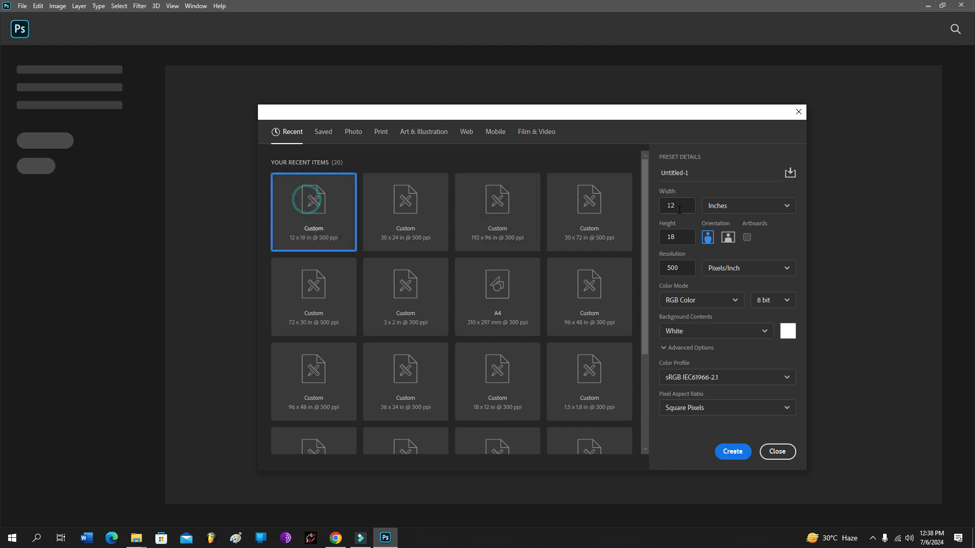
left_click(681, 208)
type("120")
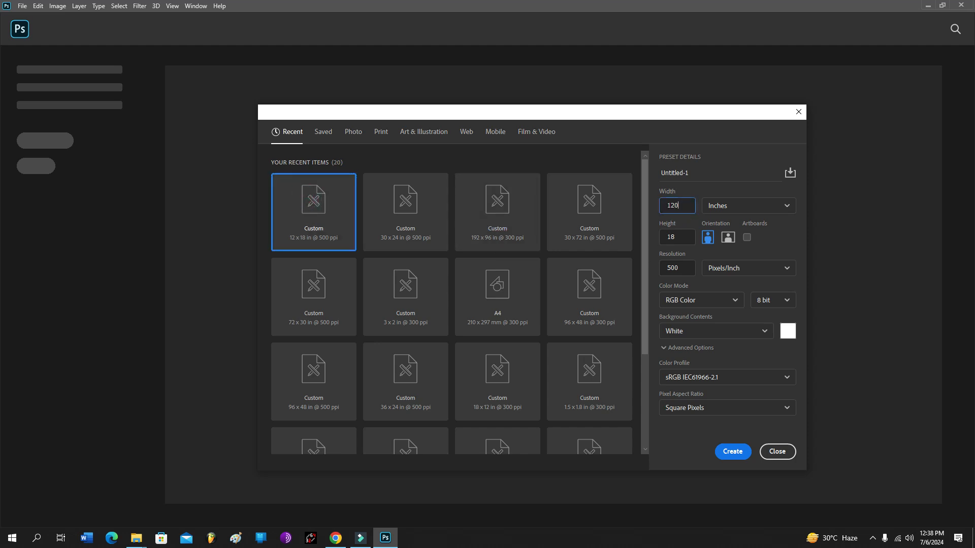
left_click(676, 238)
type("120")
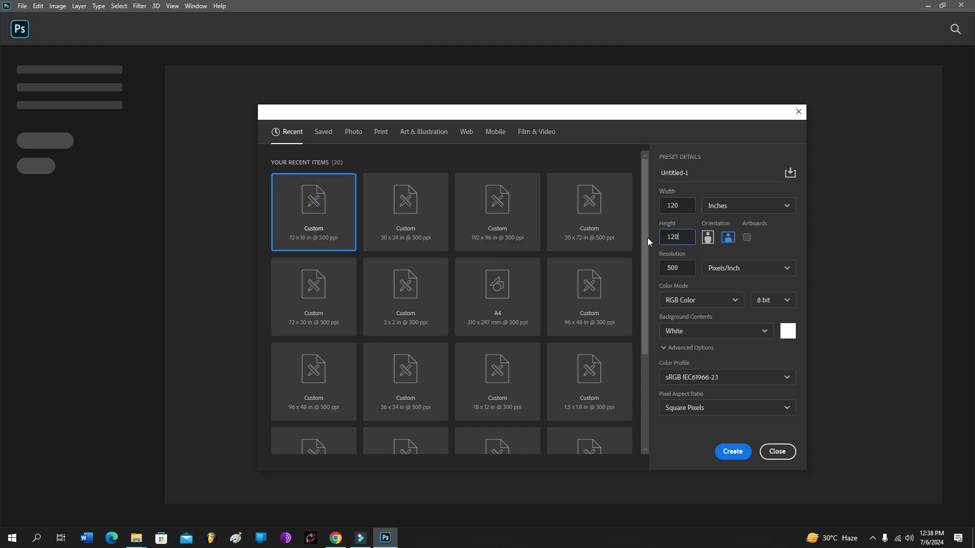
left_click(673, 268)
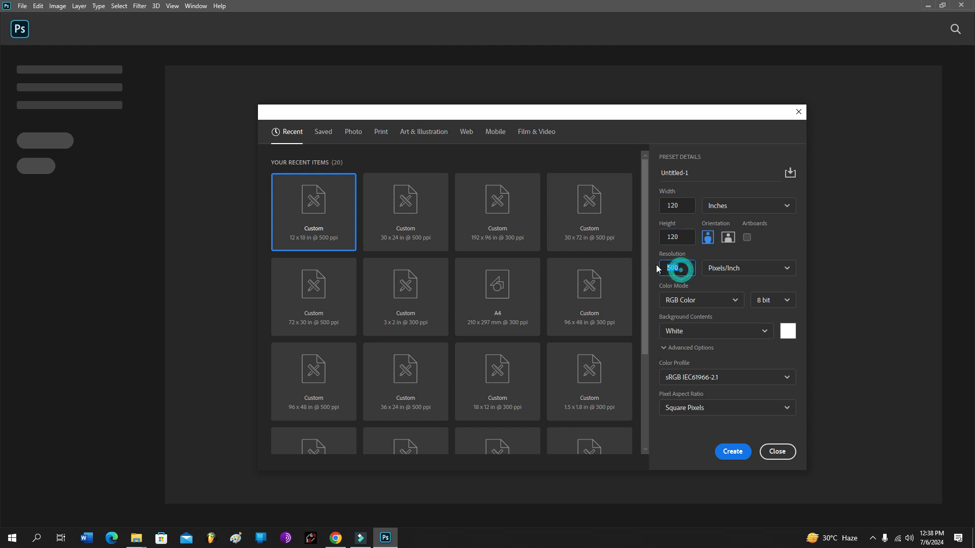
type("300")
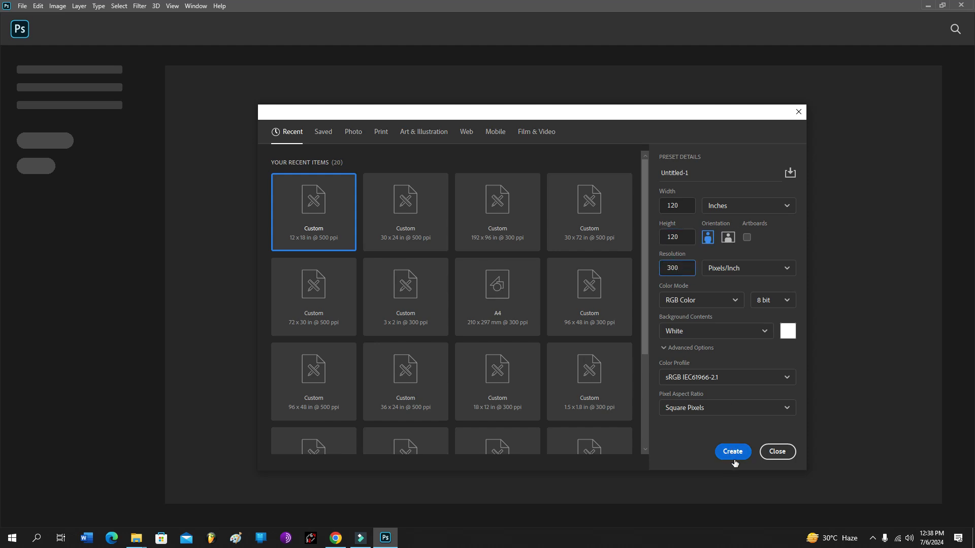
left_click(733, 457)
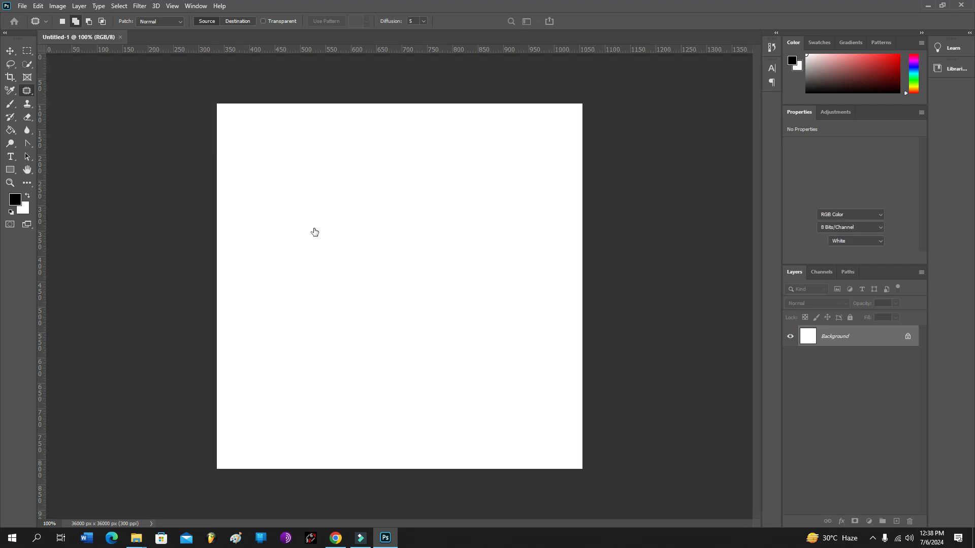
Open the downloaded image Untitled design (4) from the Downloads folder
left_click(22, 6)
left_click(30, 28)
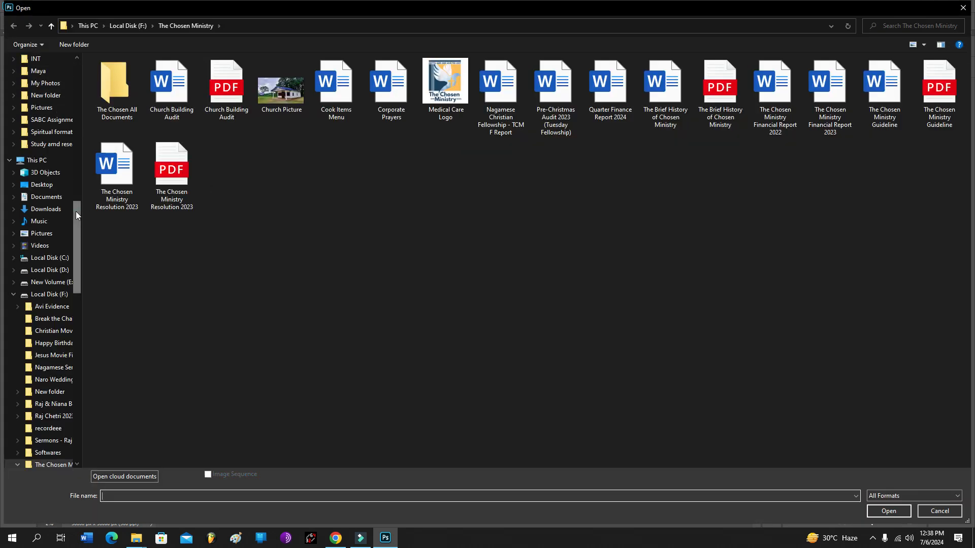
left_click(50, 92)
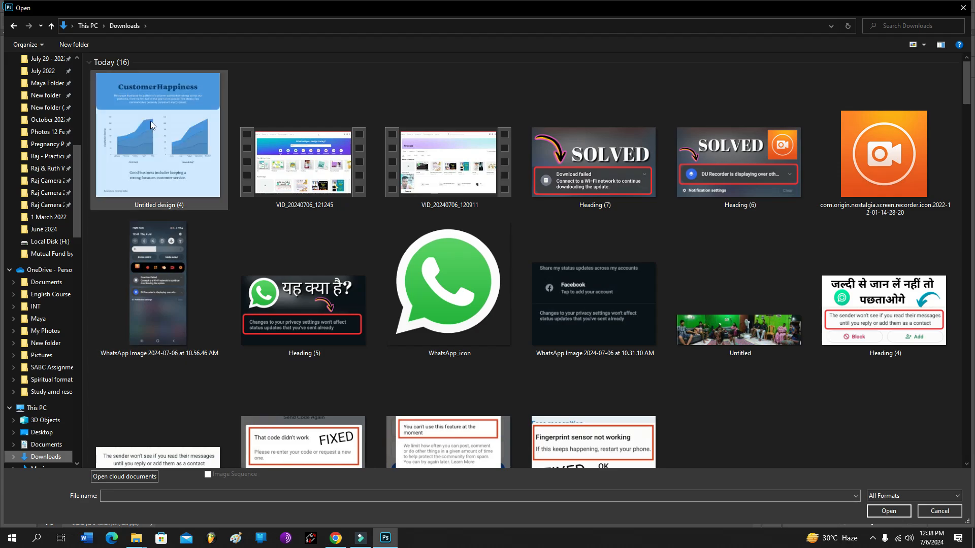
left_click(149, 111)
double_click(150, 111)
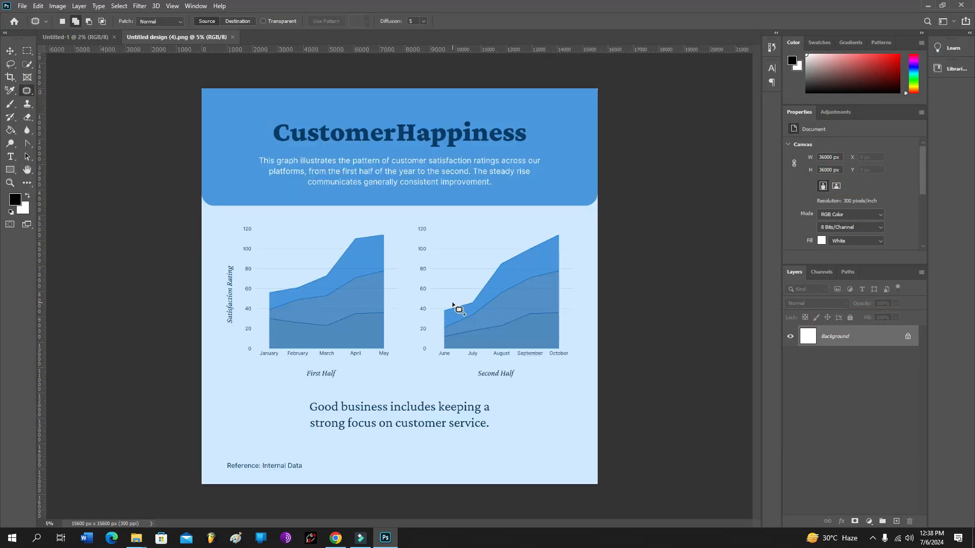
Copy the entire CustomerHappiness image and paste it into the blank Untitled-1 document
key("ctrl+a")
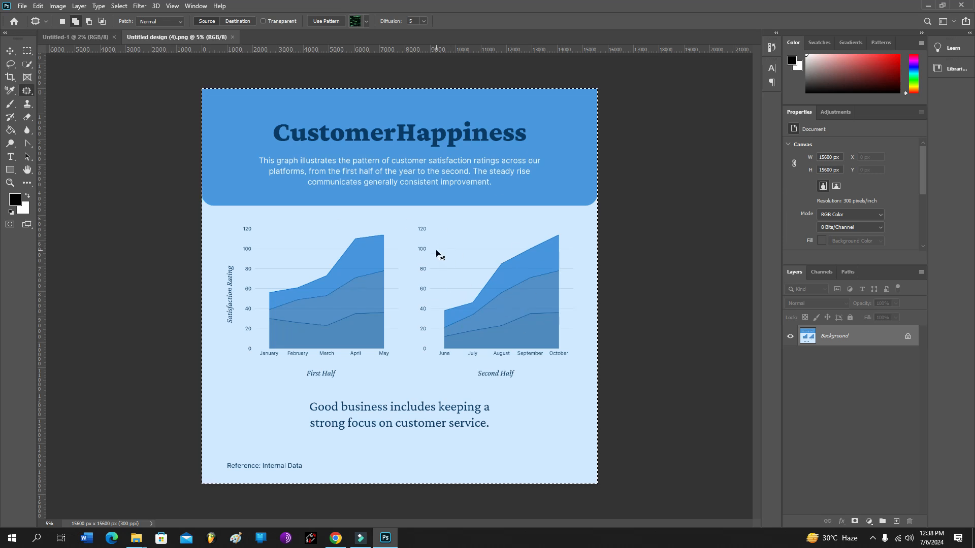
left_click(89, 37)
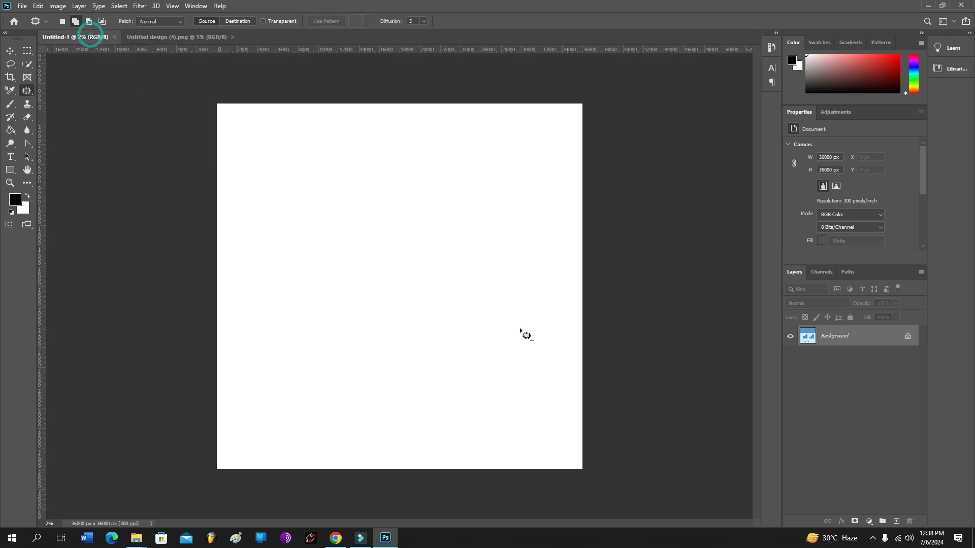
key("ctrl+v")
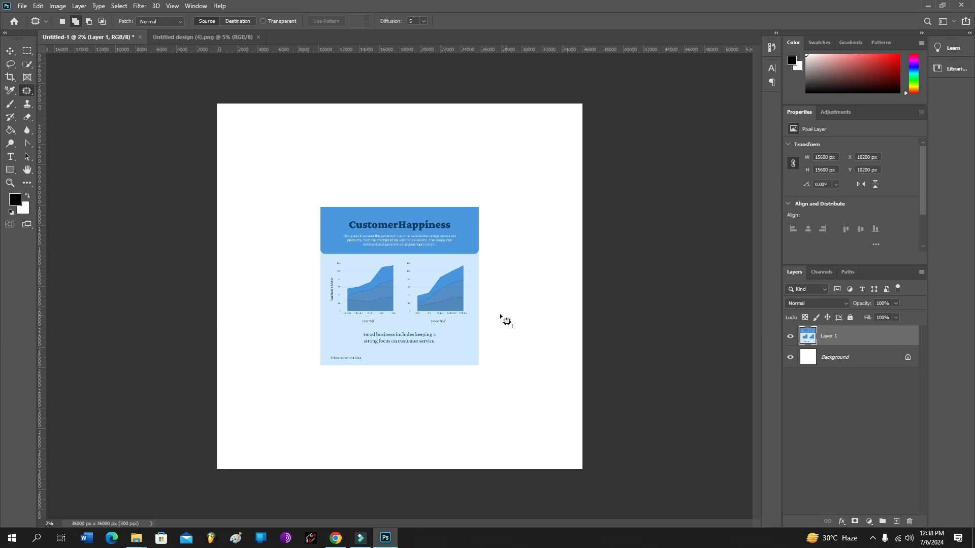
Move the pasted CustomerHappiness design to the canvas's upper-right corner and scale it up to cover the entire canvas
key("ctrl+t")
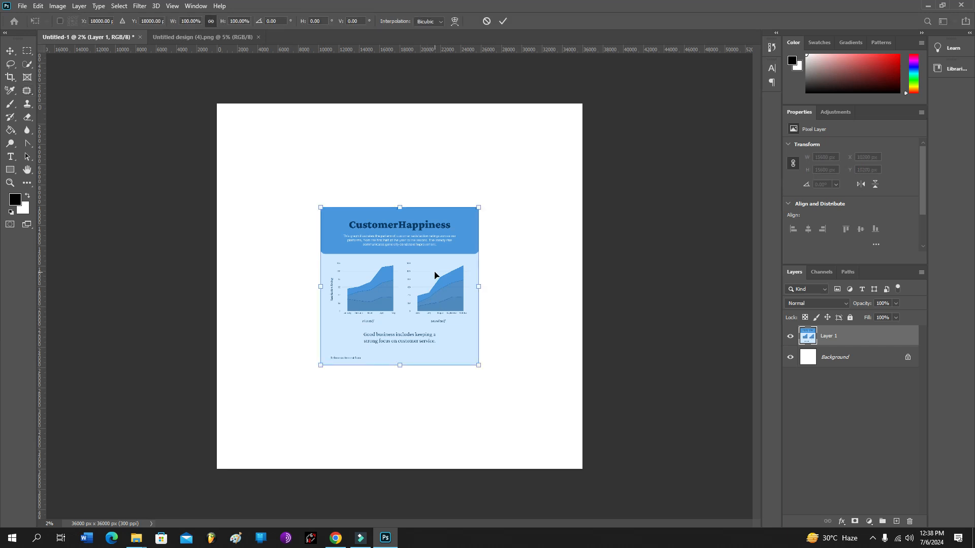
left_click_drag(393, 251, 492, 153)
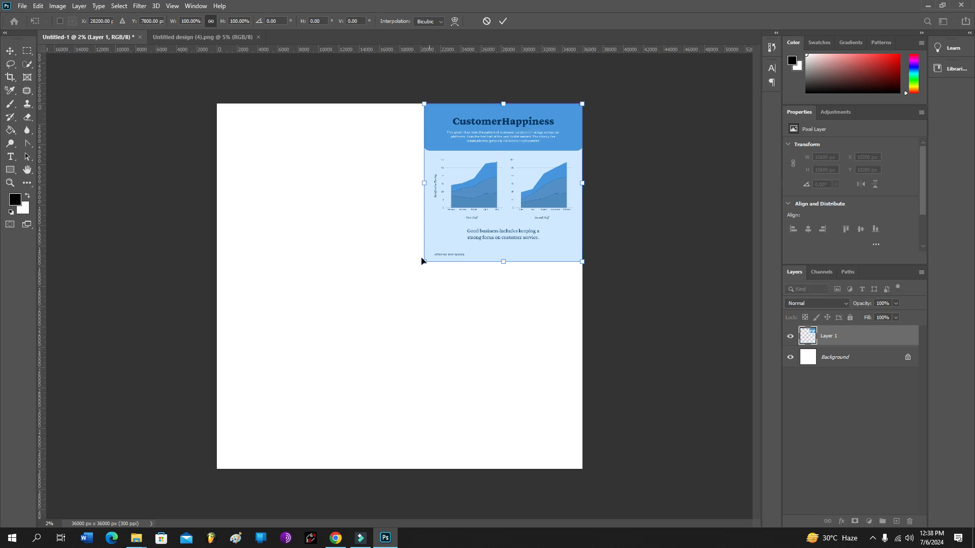
left_click_drag(425, 262, 215, 470)
left_click(502, 22)
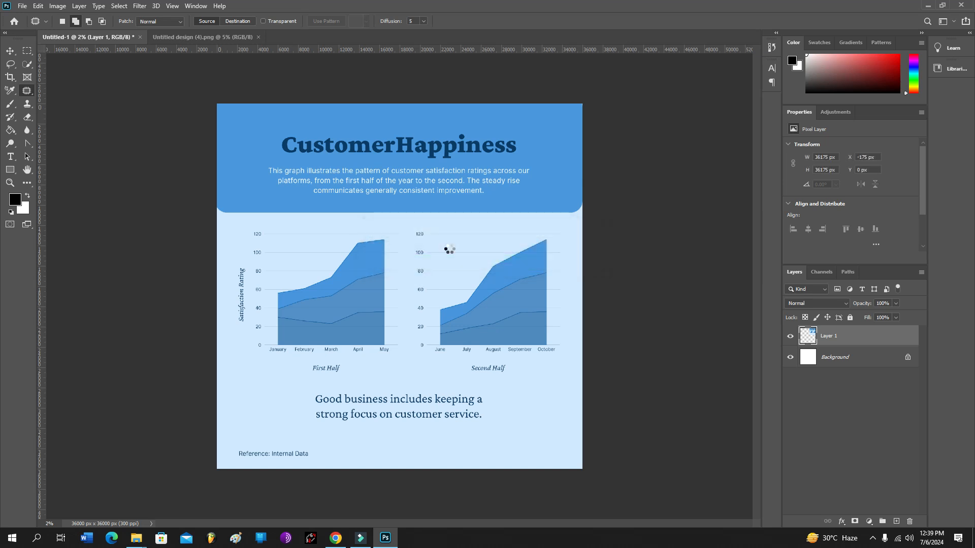
Examine the enlarged design's text sharpness up close, then check the document's image size and its text at 100% in the Image Size preview
scroll(440, 187, "up", 2)
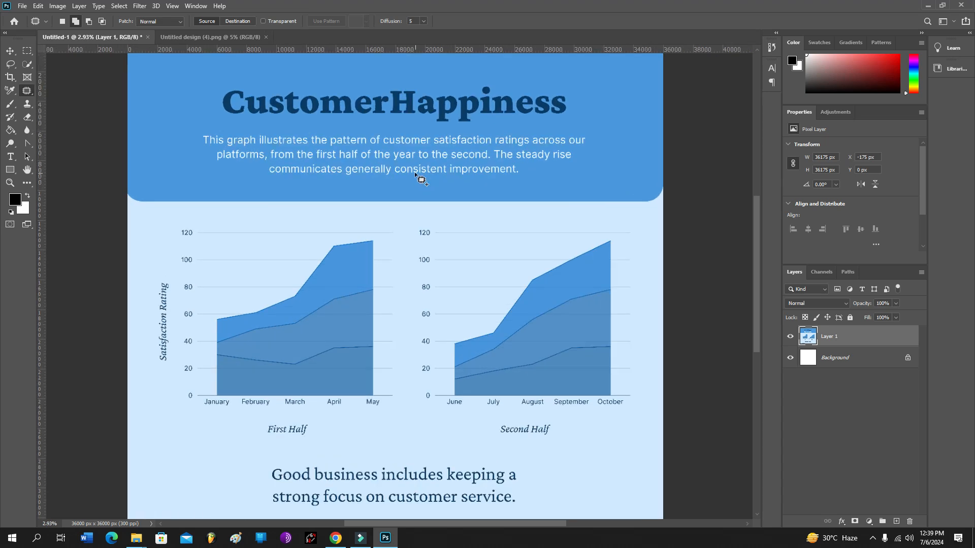
scroll(415, 218, "up", 5)
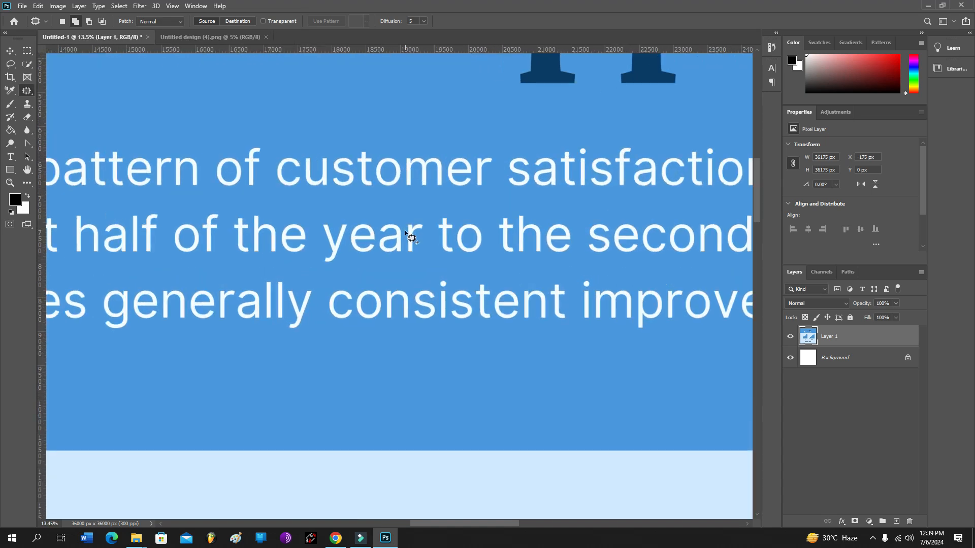
scroll(416, 255, "down", 5)
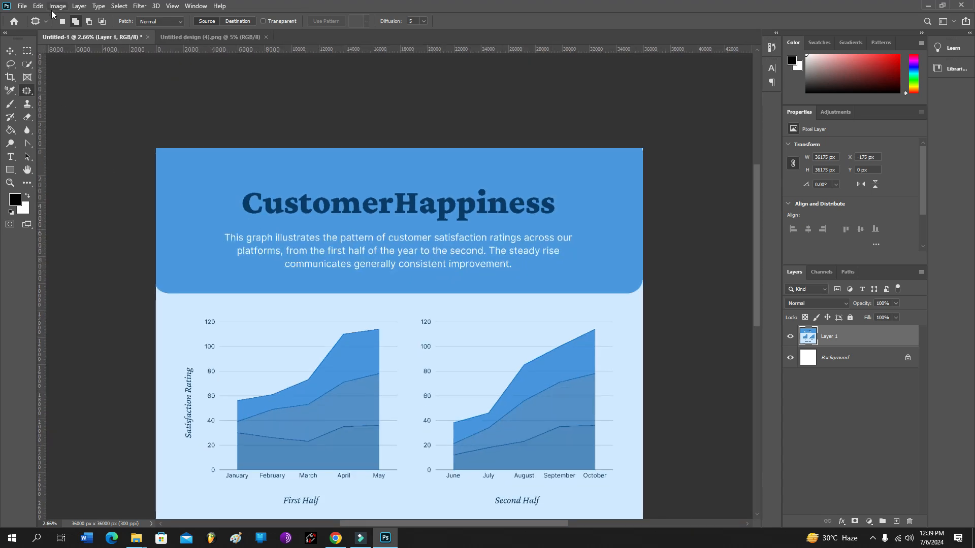
left_click(56, 7)
left_click(73, 81)
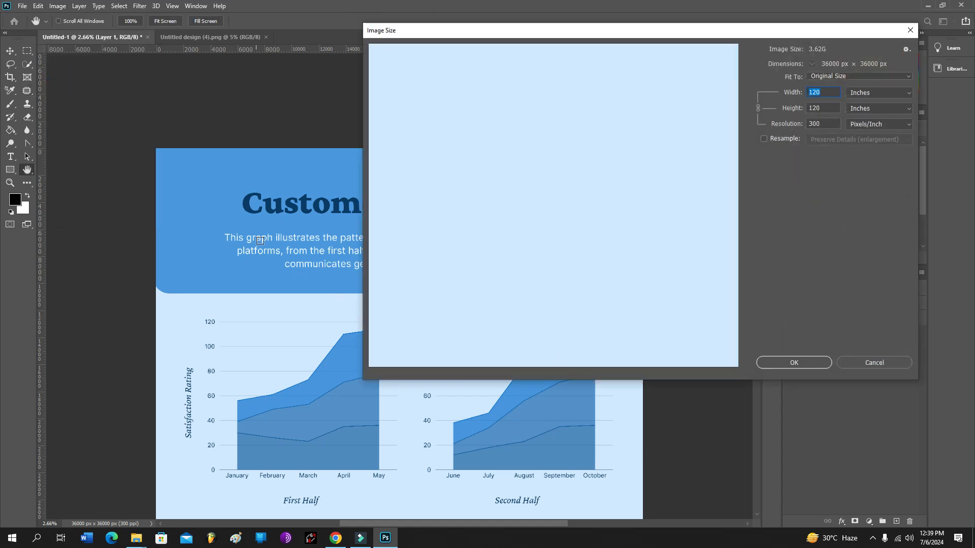
left_click(290, 250)
left_click_drag(560, 208, 395, 191)
left_click_drag(674, 272, 445, 245)
left_click_drag(659, 211, 468, 207)
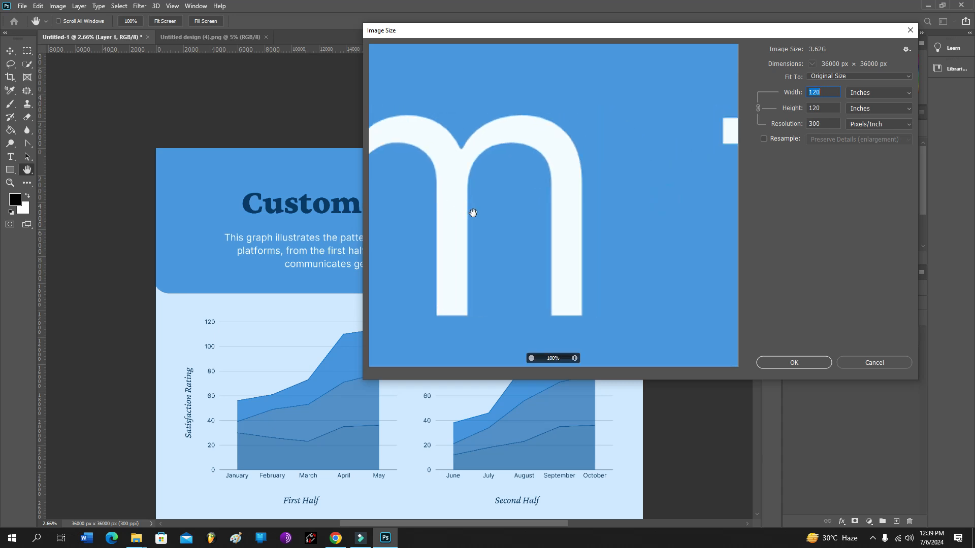
left_click(910, 30)
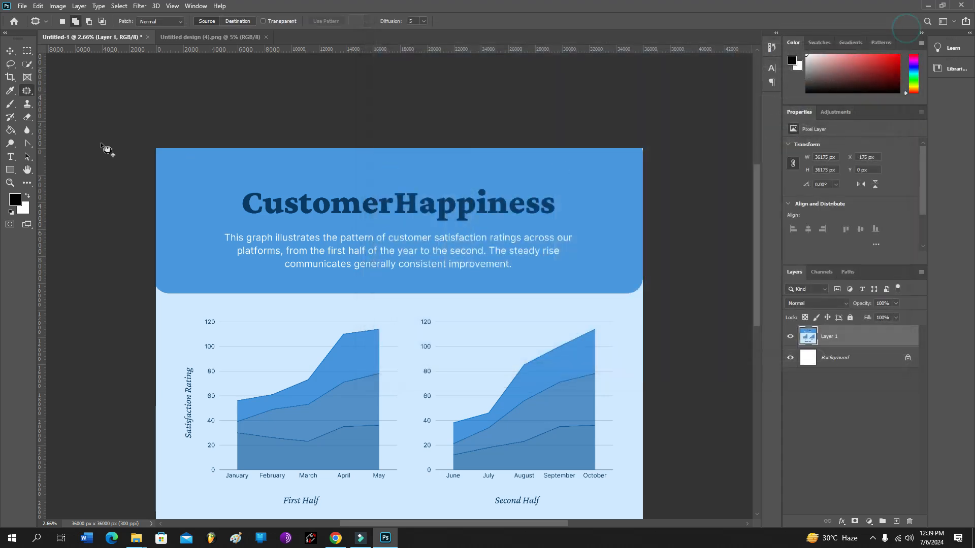
Start saving the document under a new file and choose JPEG as the file format
left_click(25, 7)
left_click(51, 127)
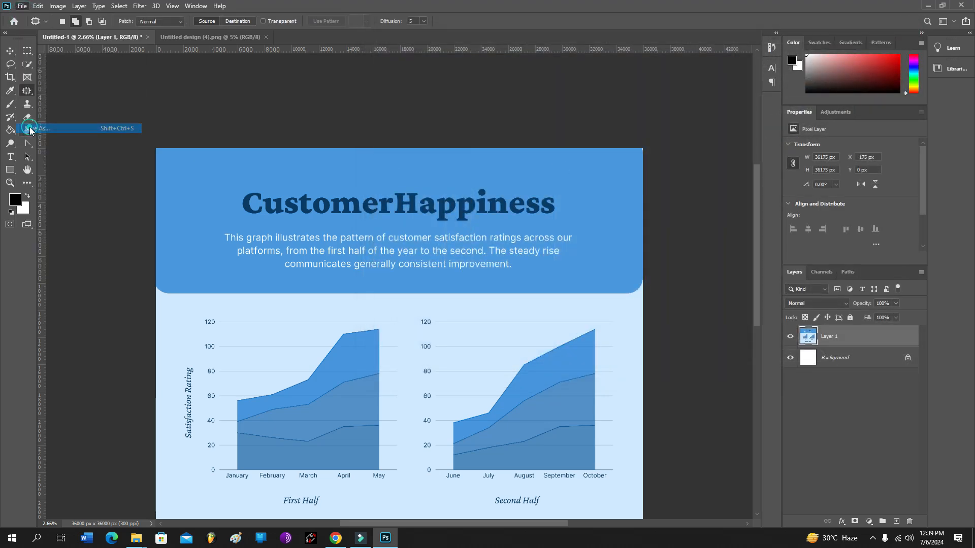
left_click_drag(74, 209, 68, 71)
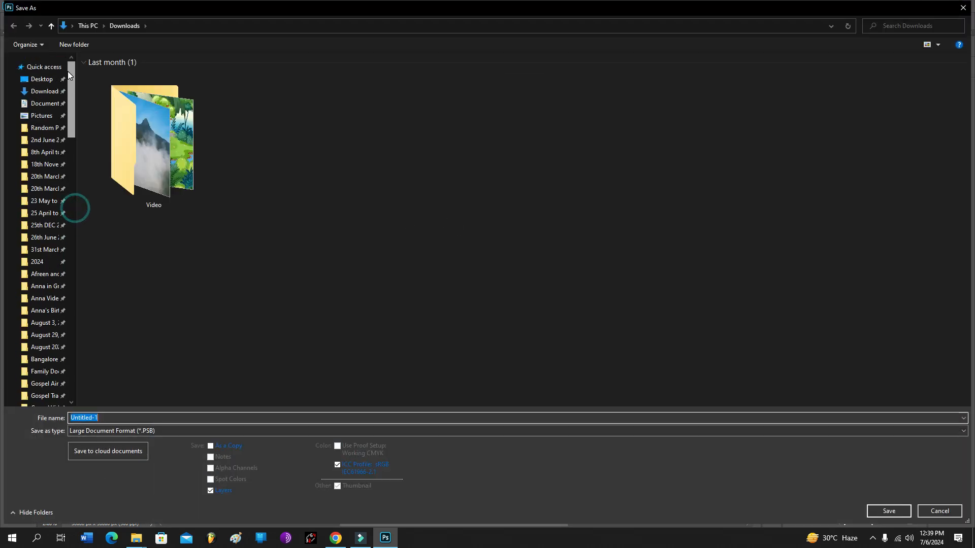
left_click(32, 94)
left_click(166, 433)
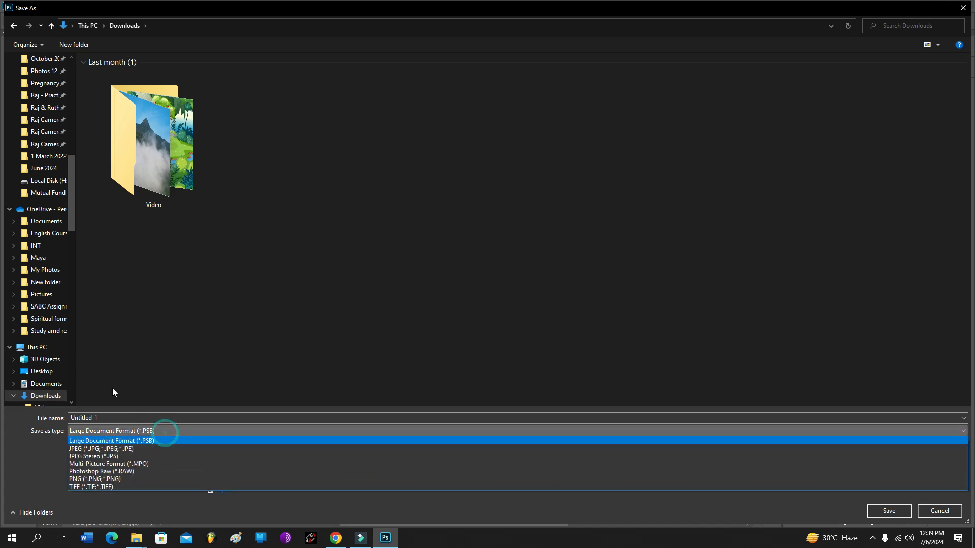
left_click(122, 453)
Save the JPEG as demo on Local Disk (H:) with quality 12 (Maximum) and the Baseline ("Standard") format option
double_click(104, 420)
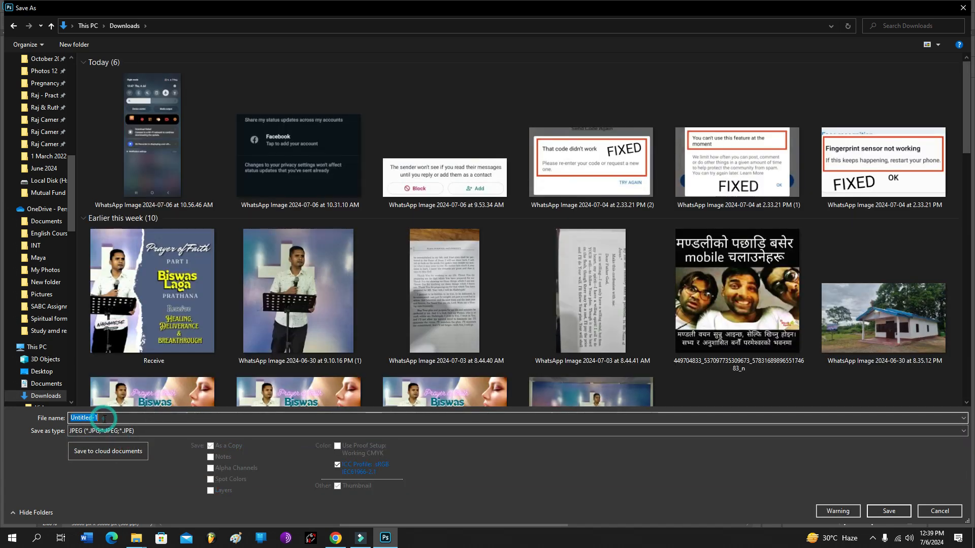
type("fasfasdfasdf")
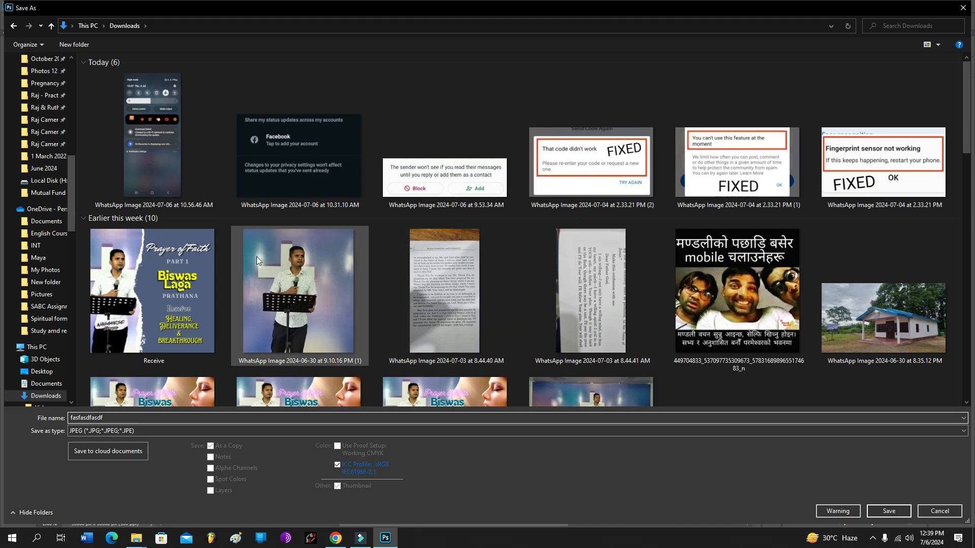
left_click(49, 181)
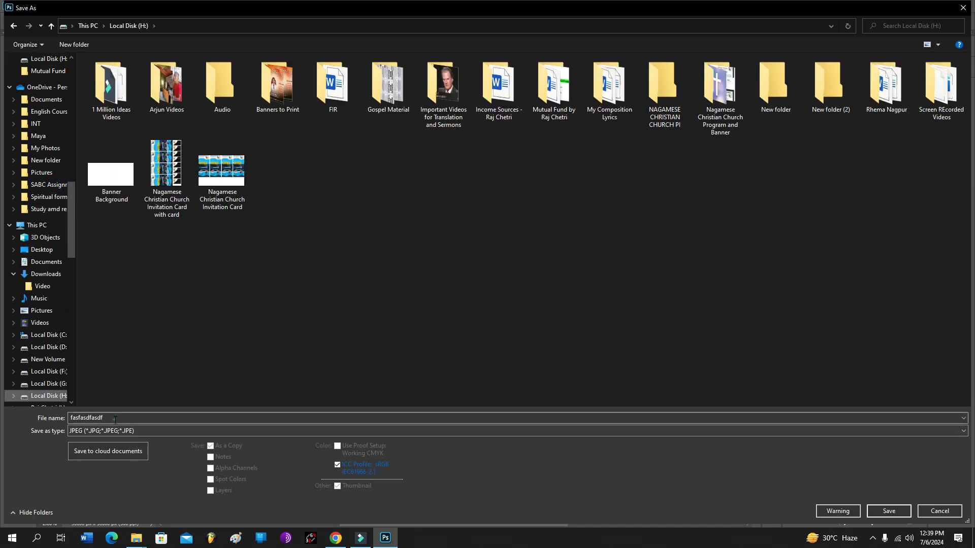
type("demo")
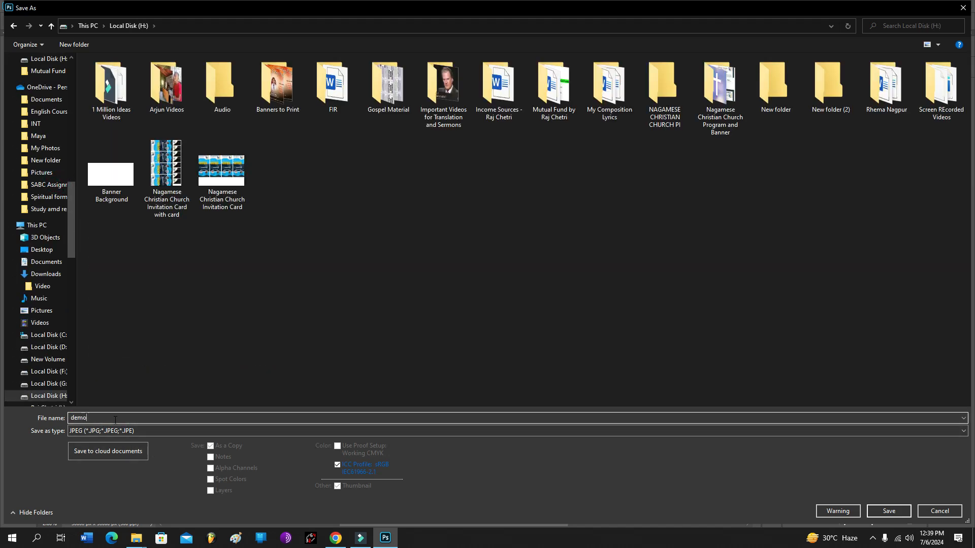
left_click(889, 510)
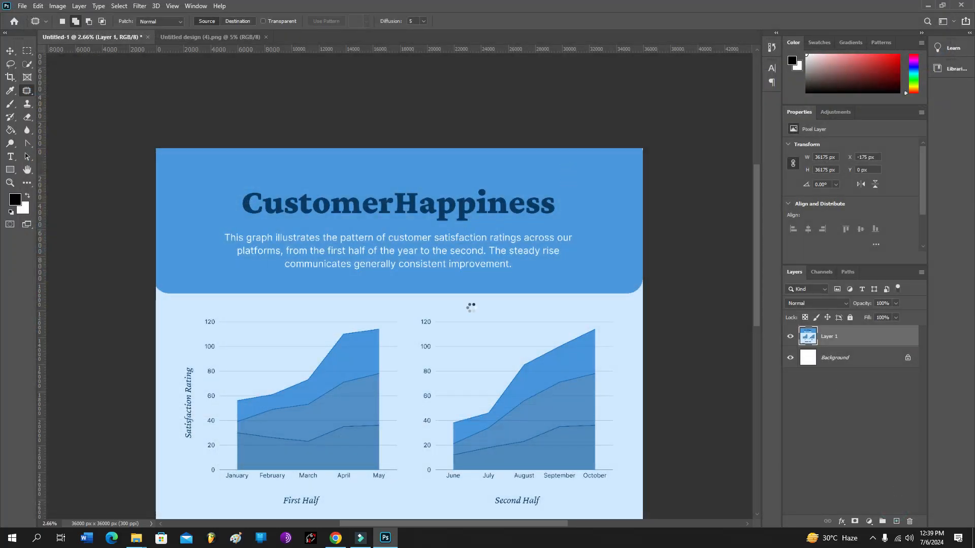
left_click(557, 133)
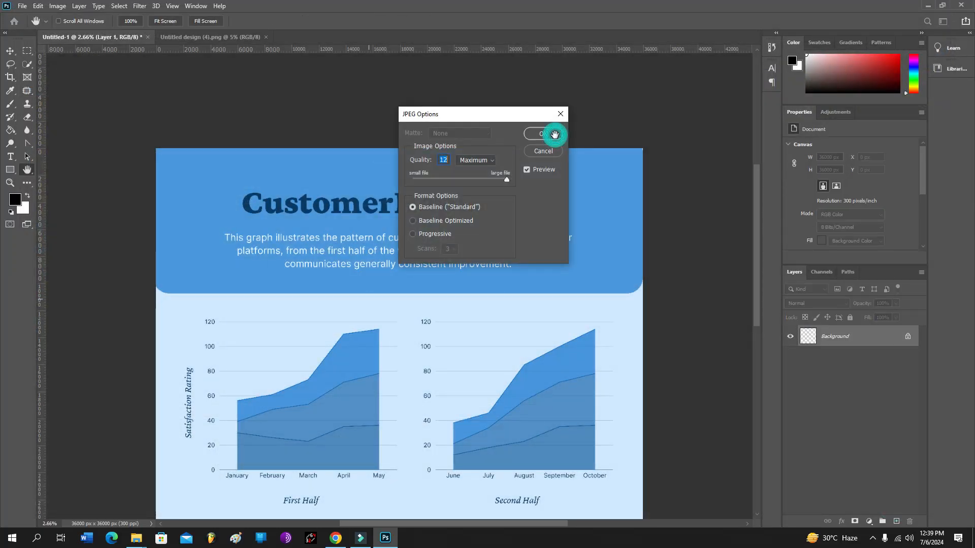
Switch to the File Explorer window showing Local Disk (H:)
mouse_move(136, 538)
left_click(142, 521)
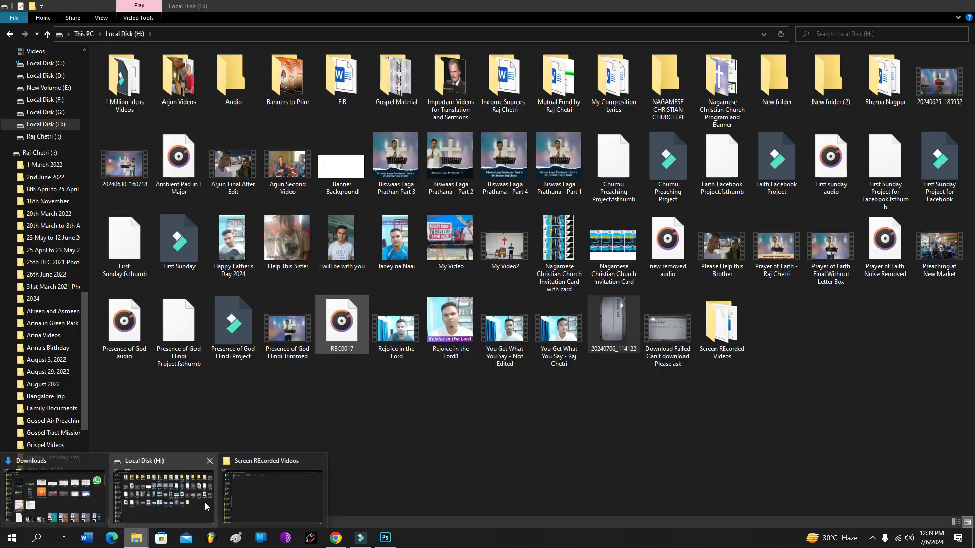